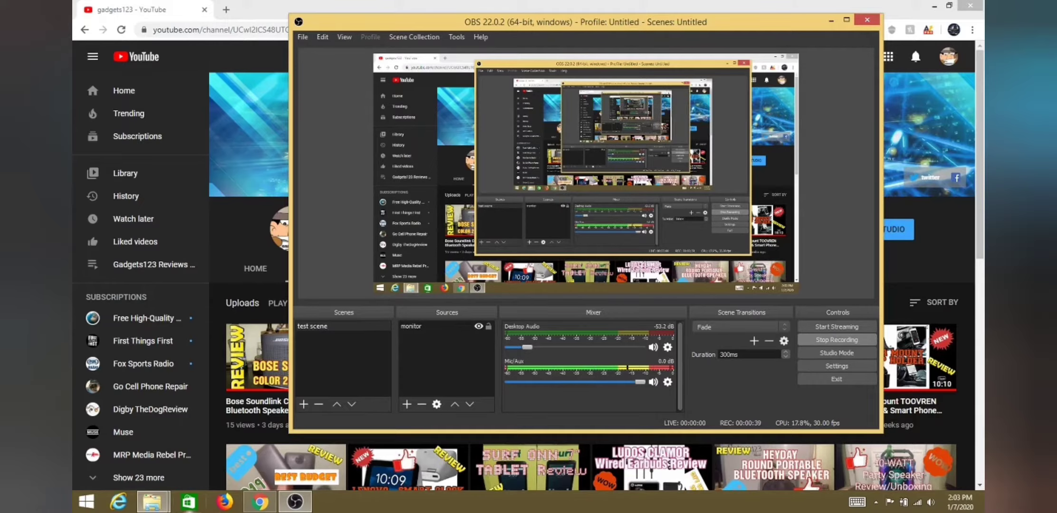
Check the free space and total size of Removable Disk (D:) in This PC, and minimise the This PC and OBS windows
mouse_move(139, 506)
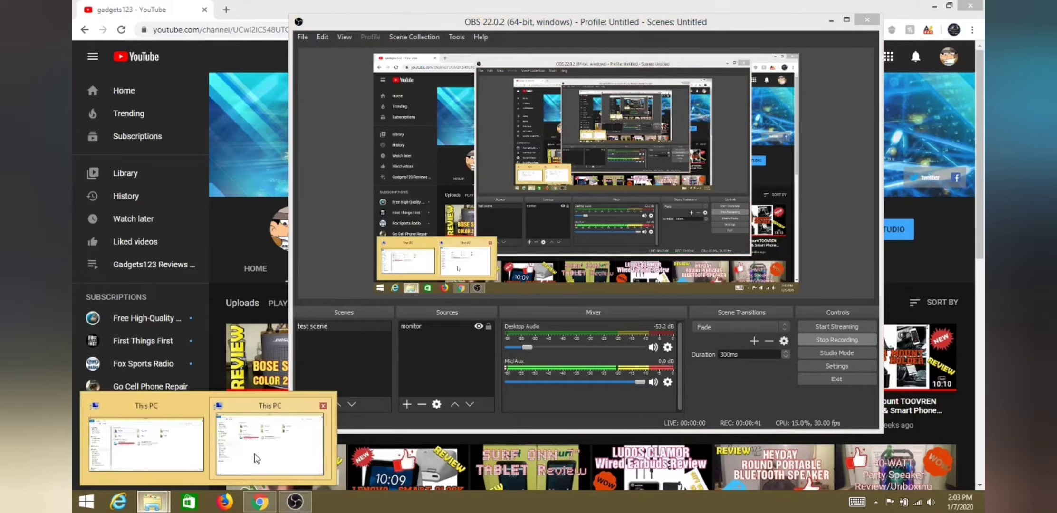
click(267, 431)
drag(573, 104, 502, 59)
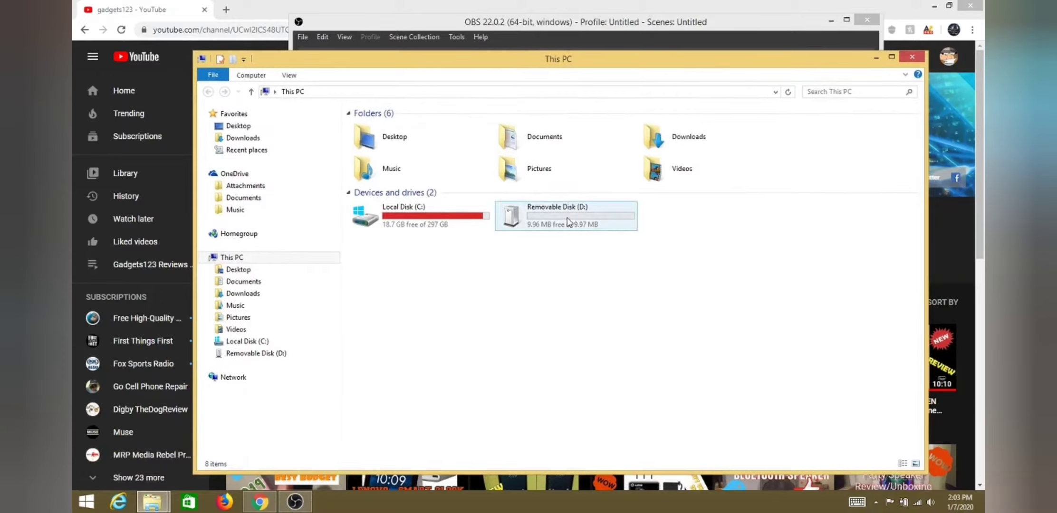
mouse_move(569, 222)
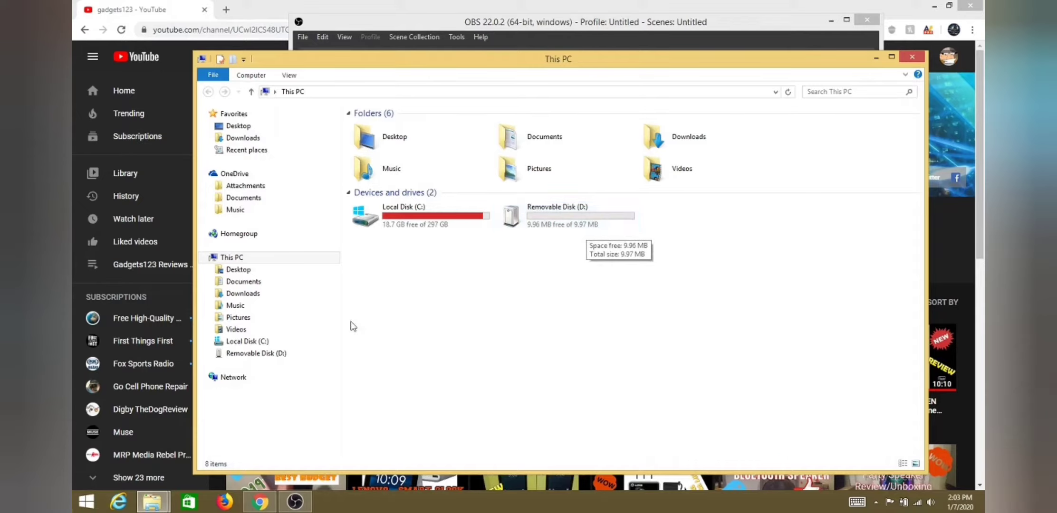
click(876, 57)
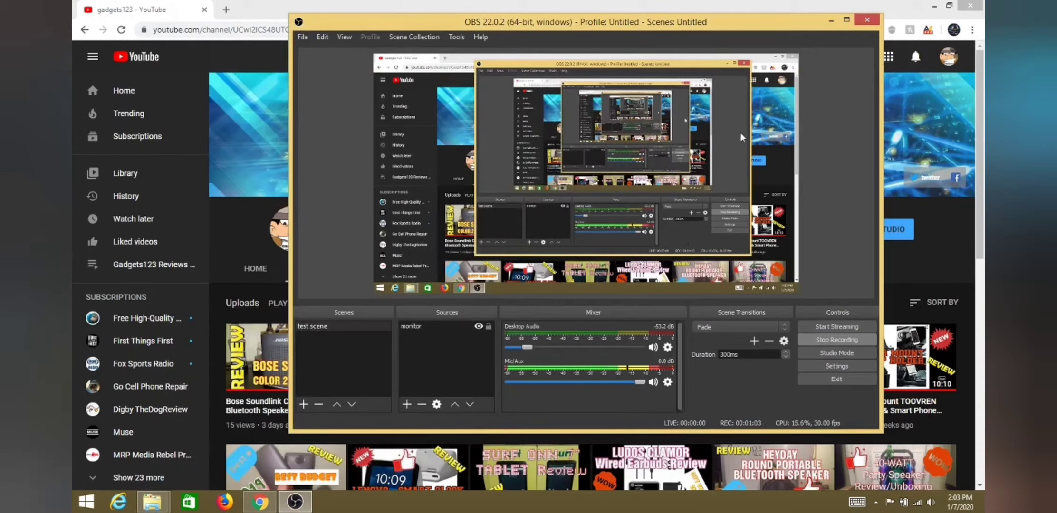
click(831, 20)
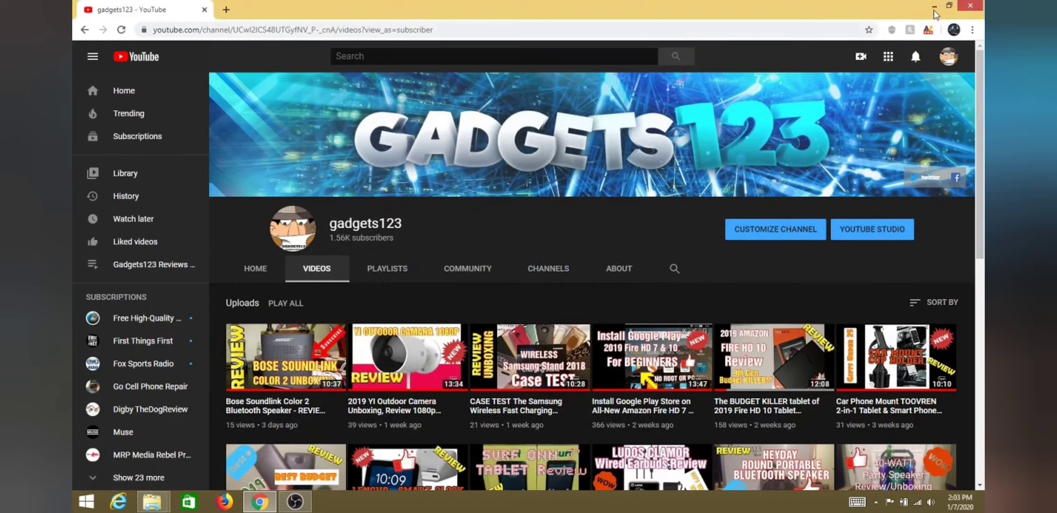
Search the computer for diskpart and launch it
right_click(88, 509)
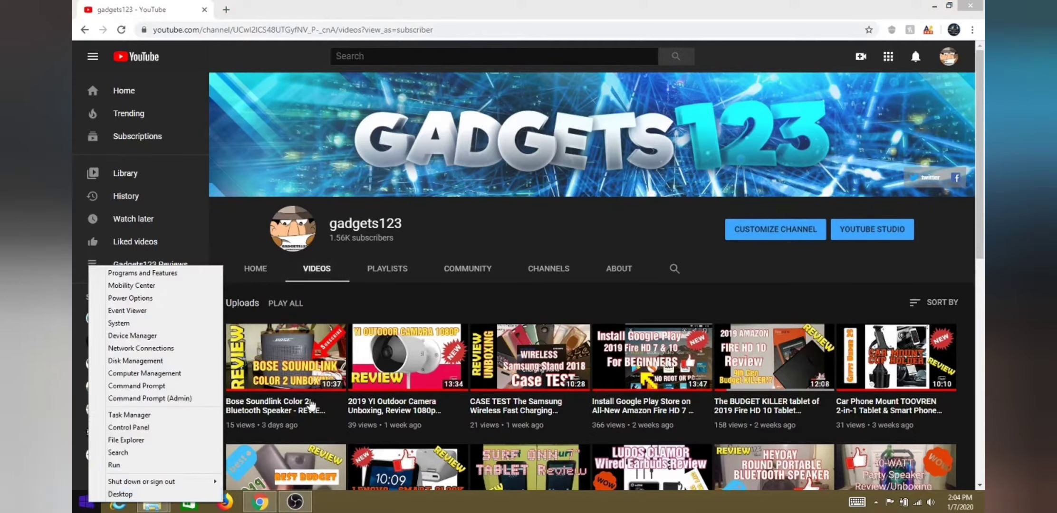
click(244, 235)
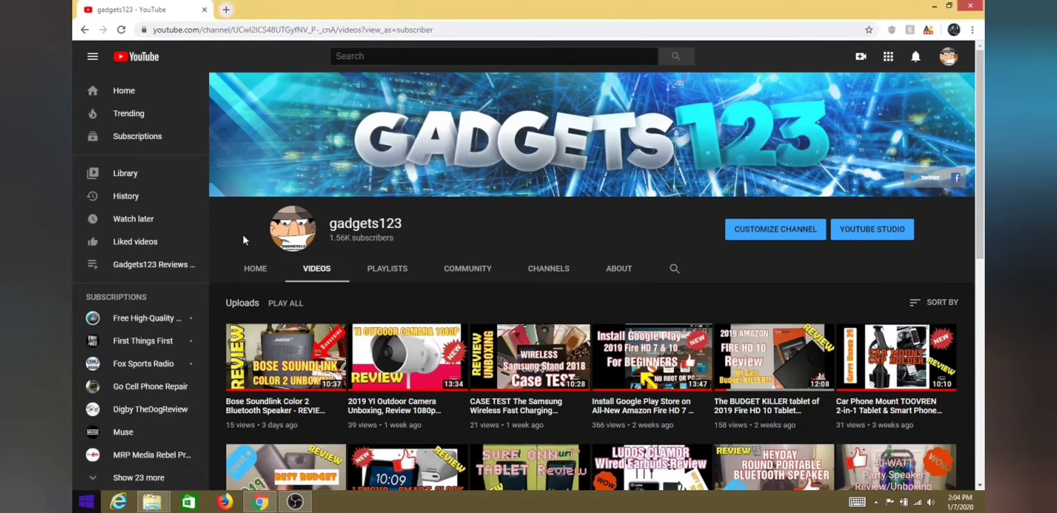
right_click(90, 505)
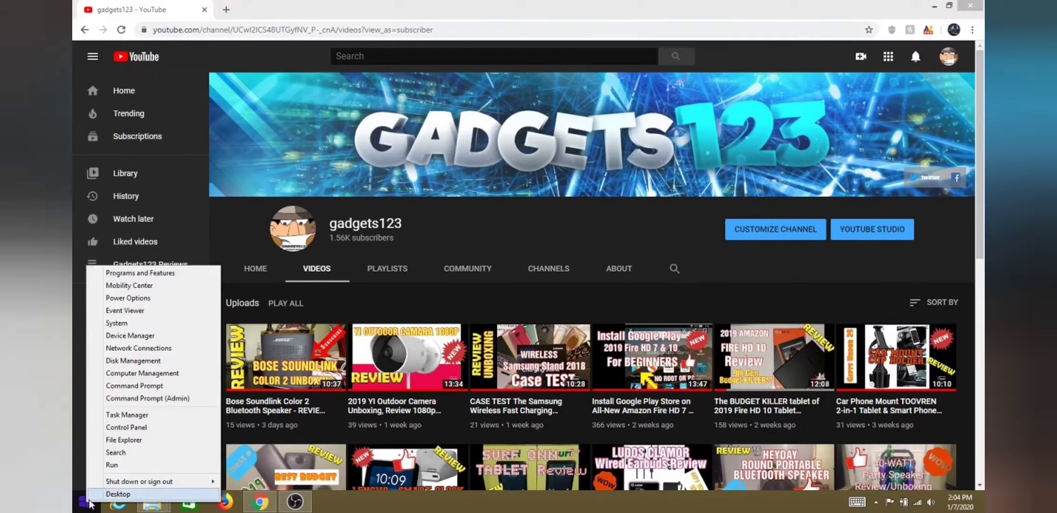
click(115, 452)
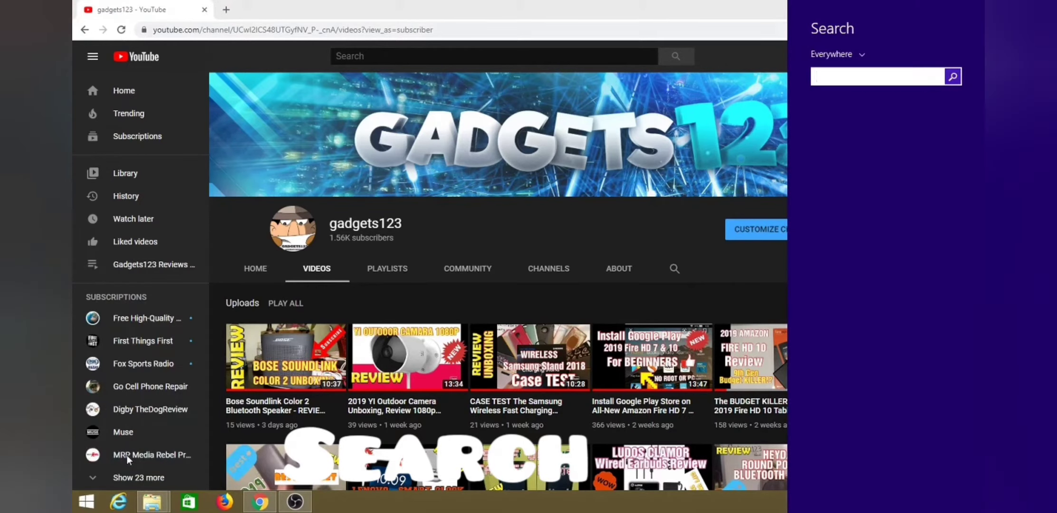
text(disk)
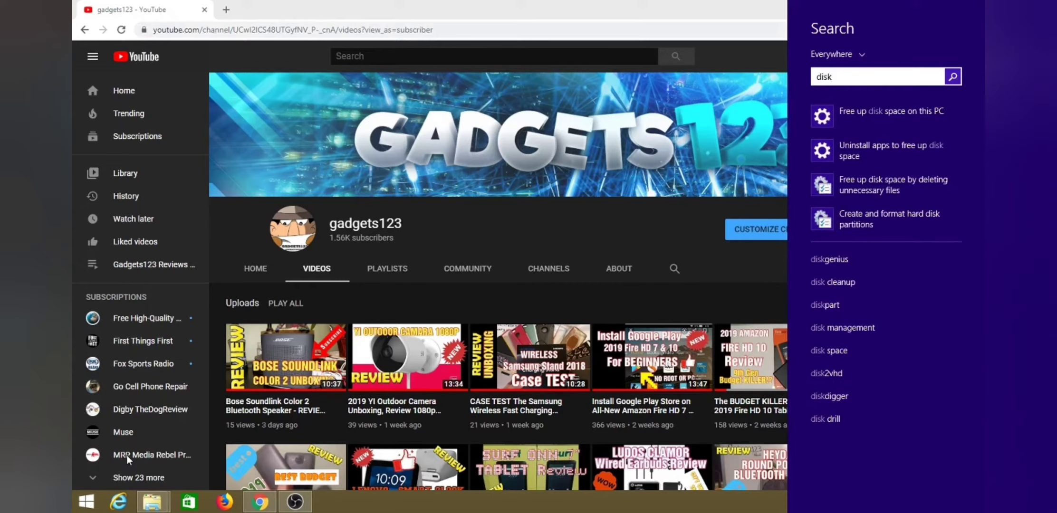
text(part)
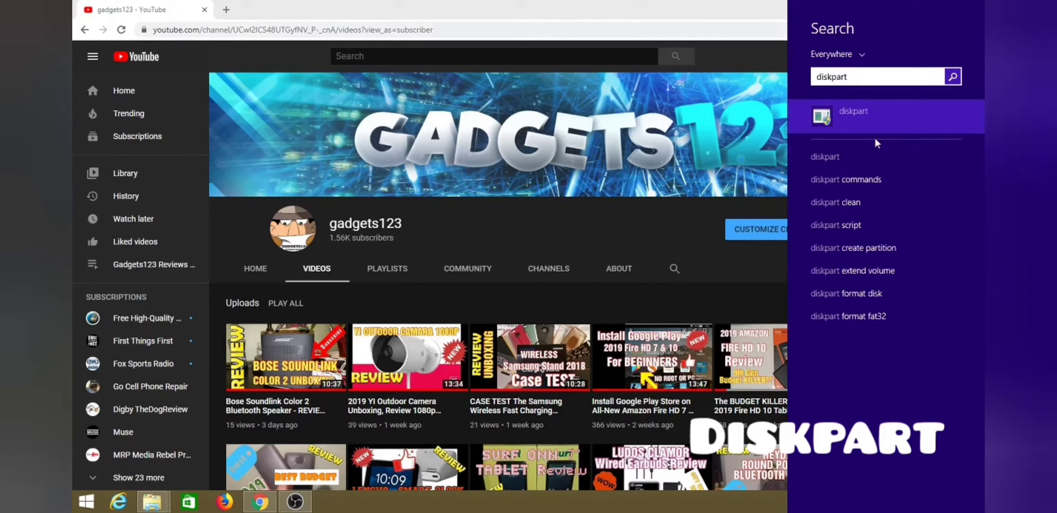
click(867, 125)
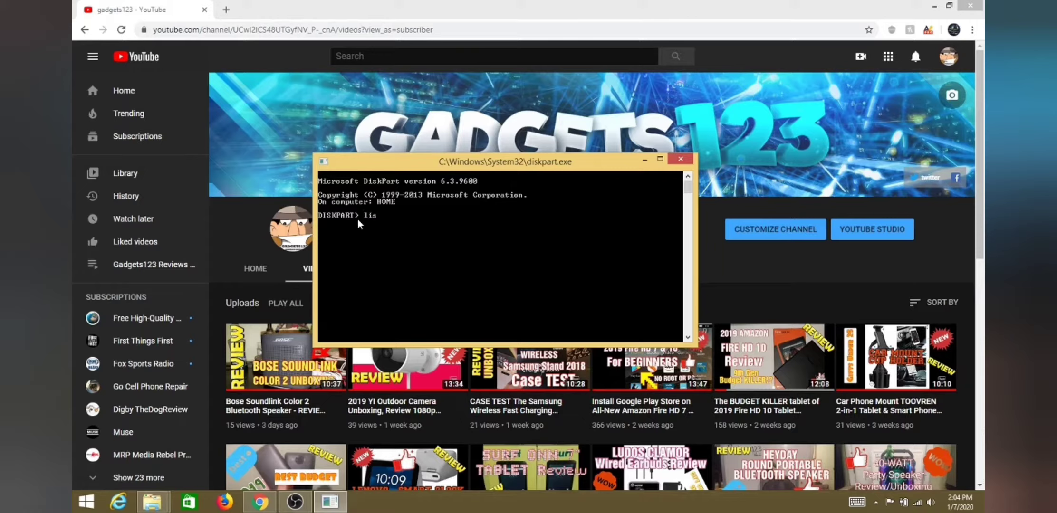
List the disks in DiskPart and select disk 1
text(isk)
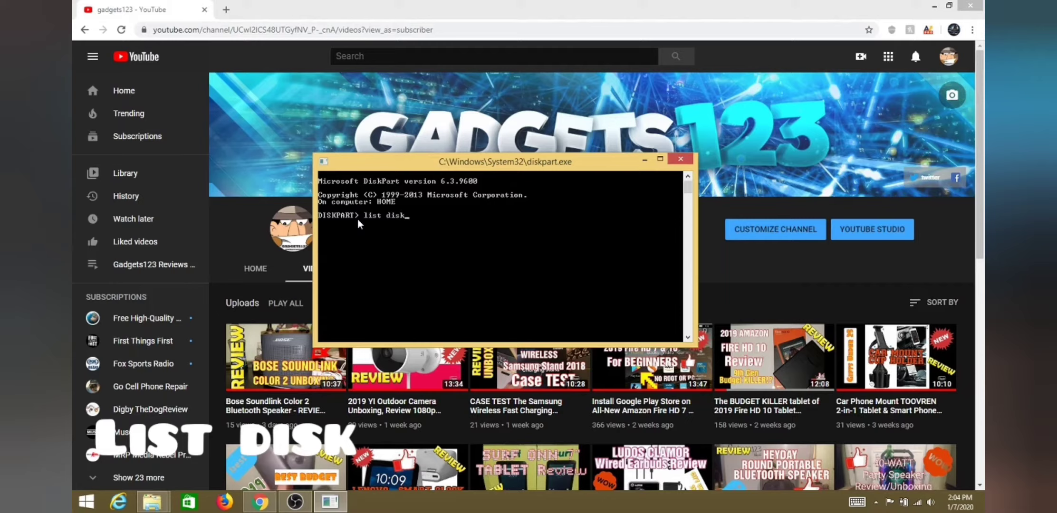
key(Return)
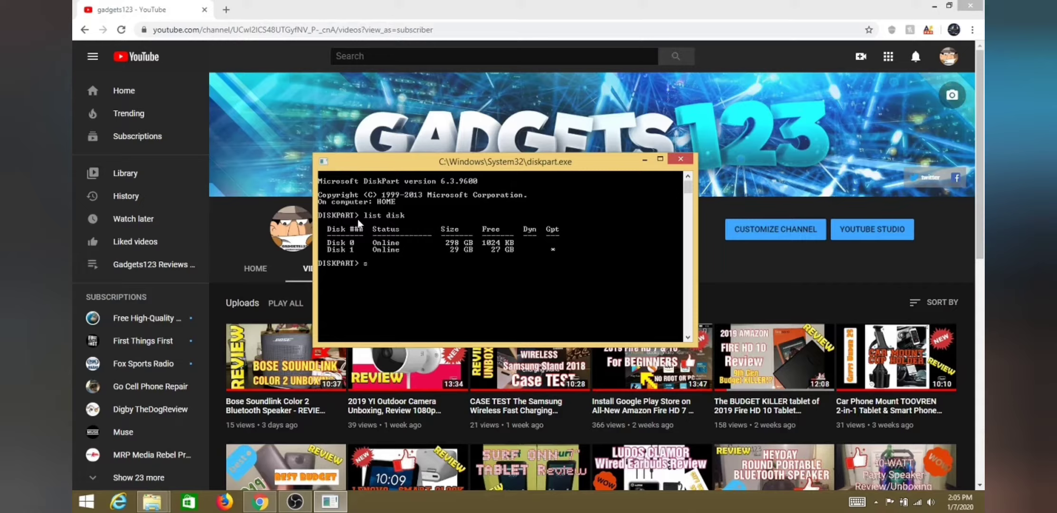
text(elect disk)
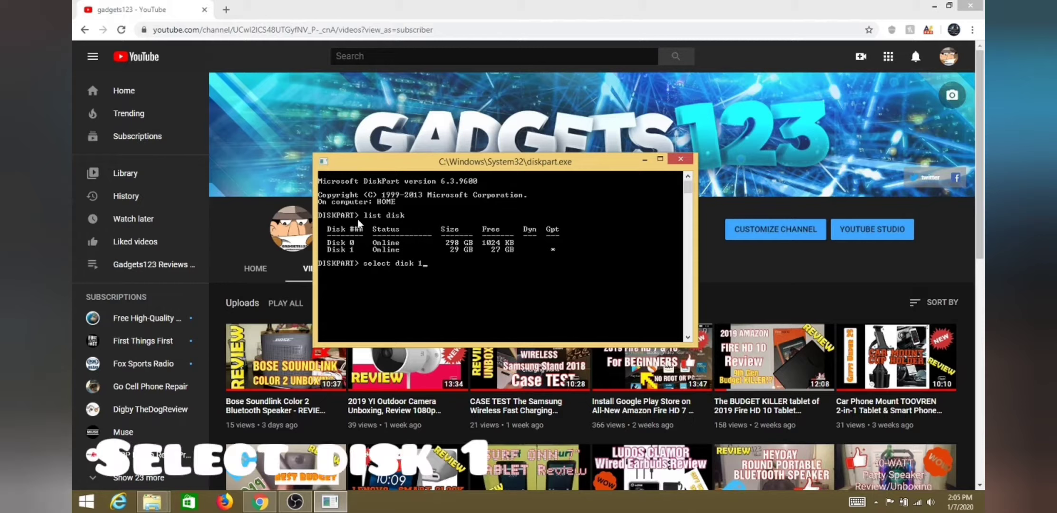
text( 1)
key(Return)
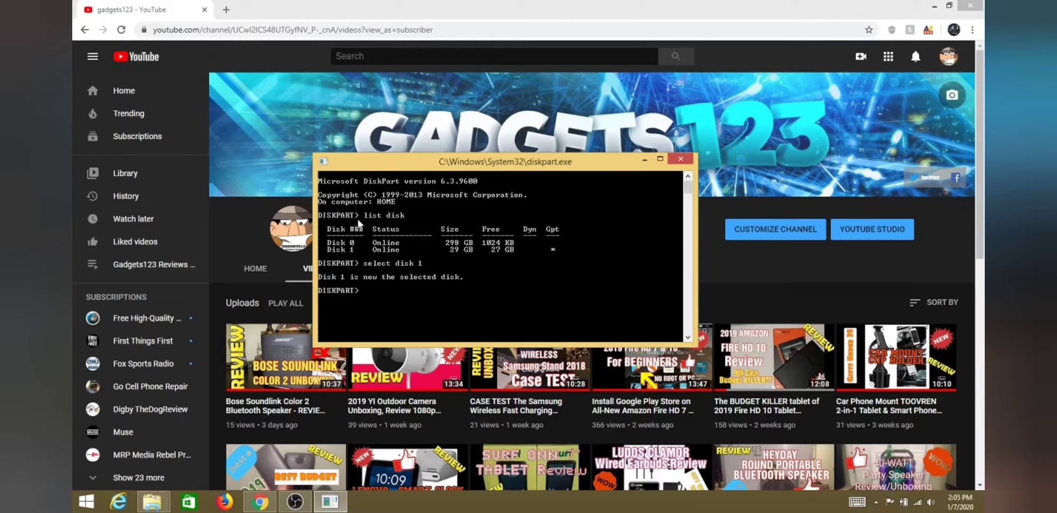
List the disks again to verify the selection, and wipe disk 1 with the clean command
text(list disk)
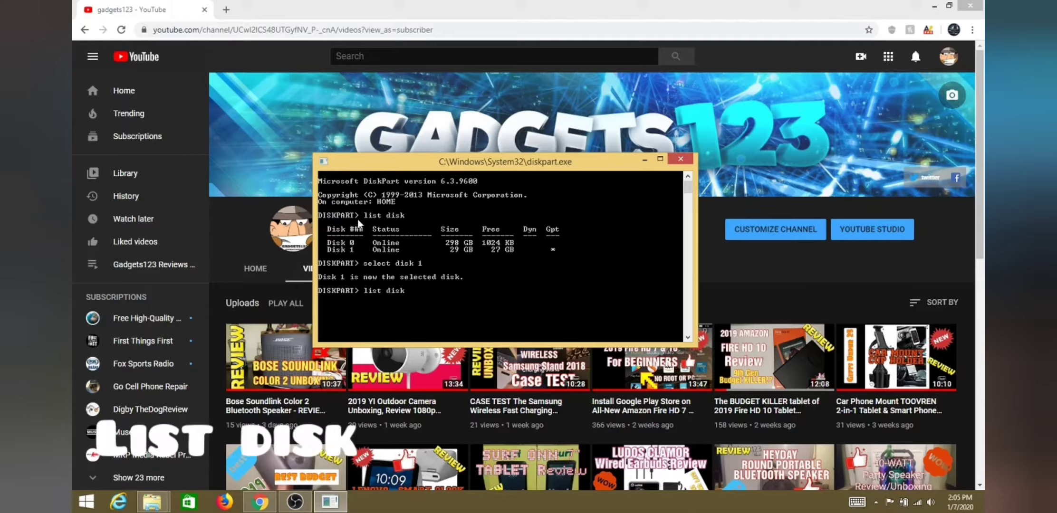
key(Return)
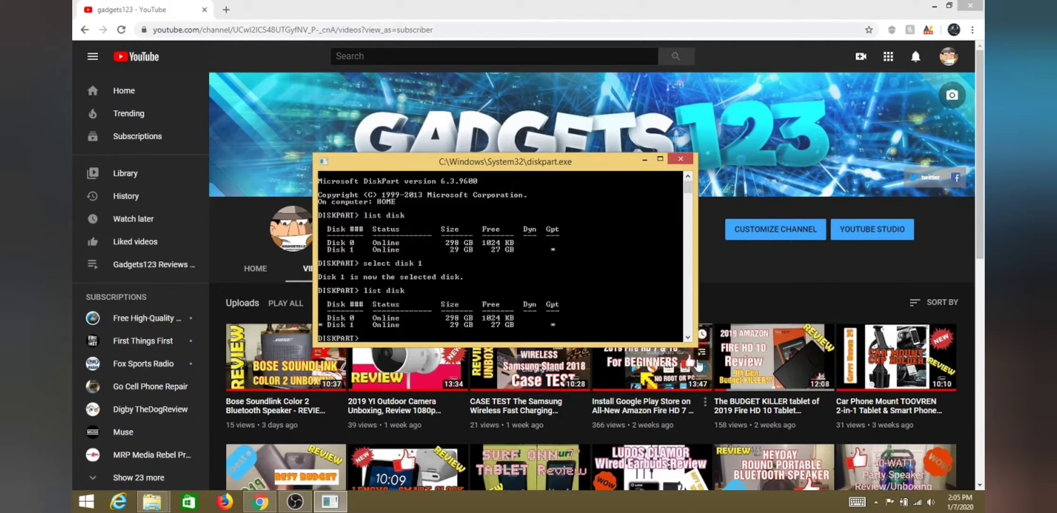
drag(695, 344, 731, 489)
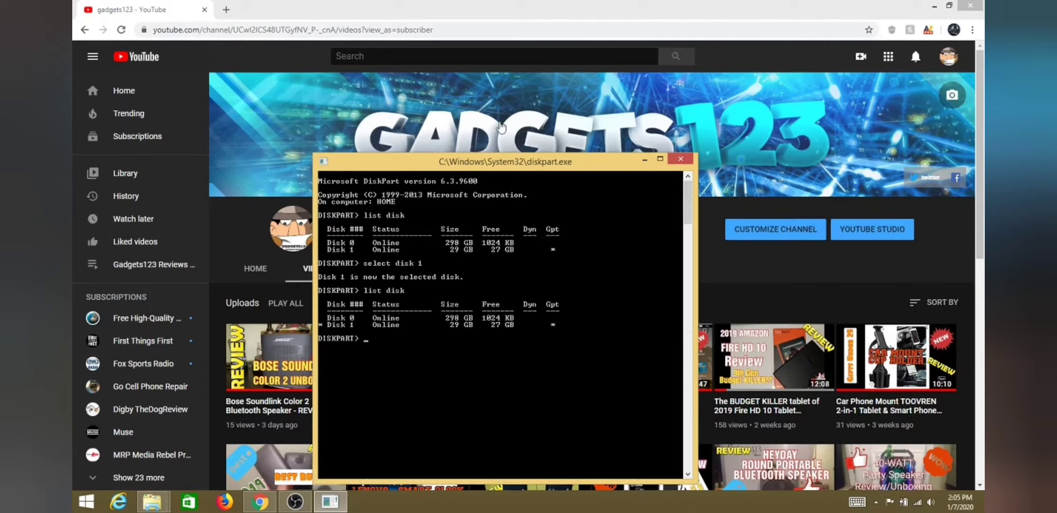
drag(507, 154, 523, 37)
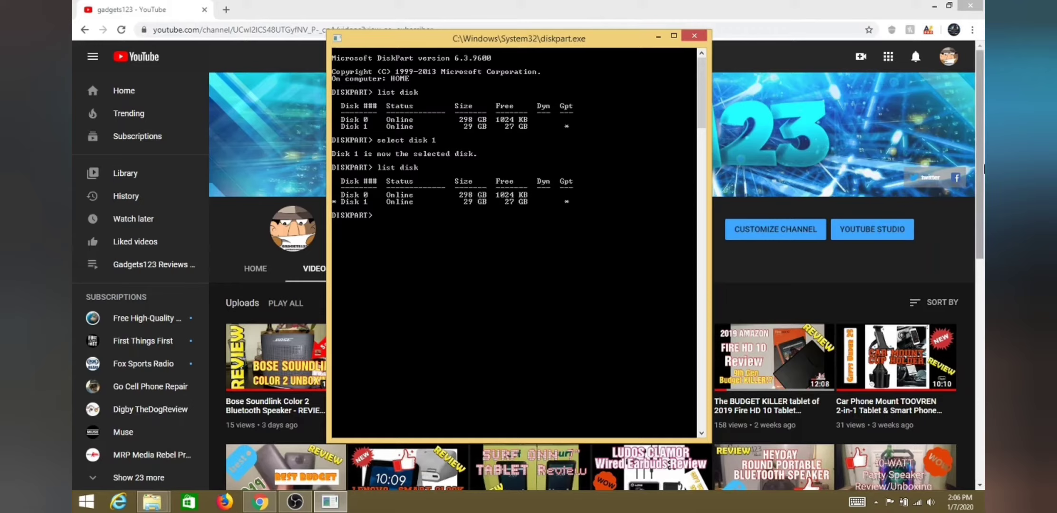
text(clean)
key(Return)
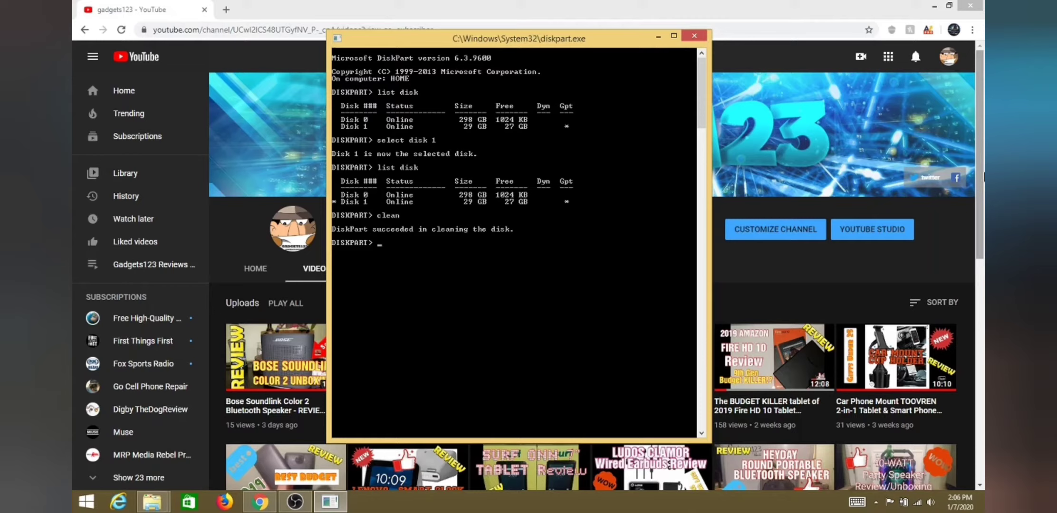
Create a primary partition on the cleaned disk with the command create partition primary
text(create)
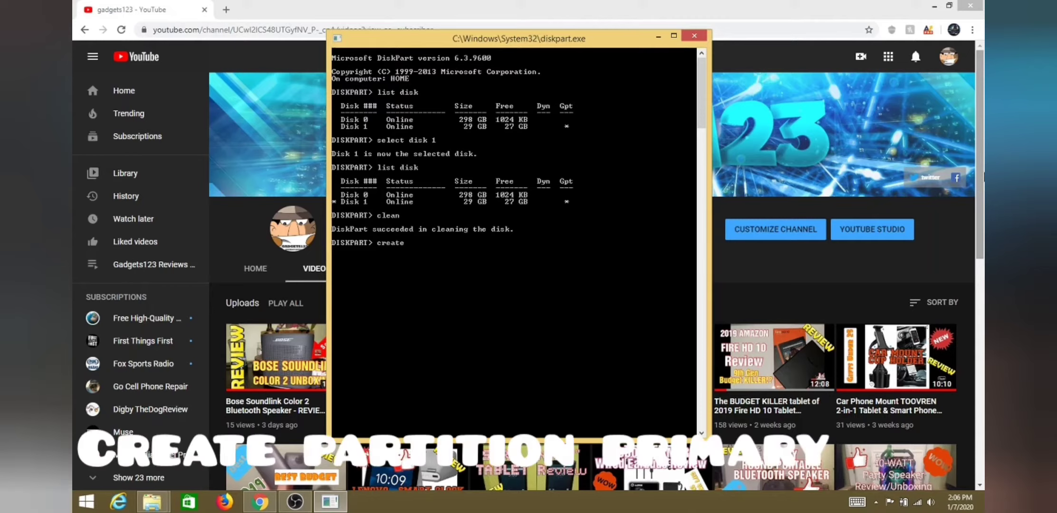
text( partition )
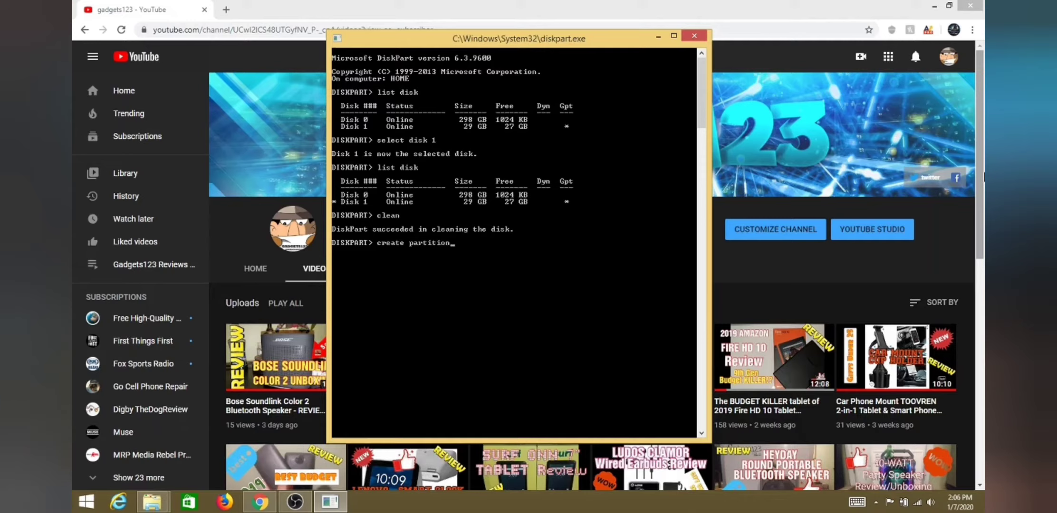
text(primary)
key(Return)
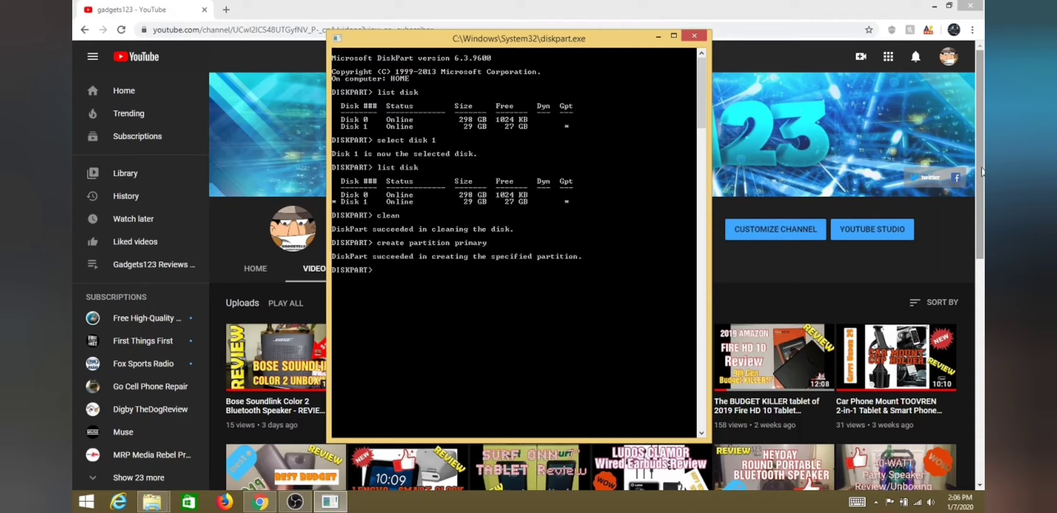
Exit DiskPart and minimise the browser window to show the desktop
text(exit)
key(Return)
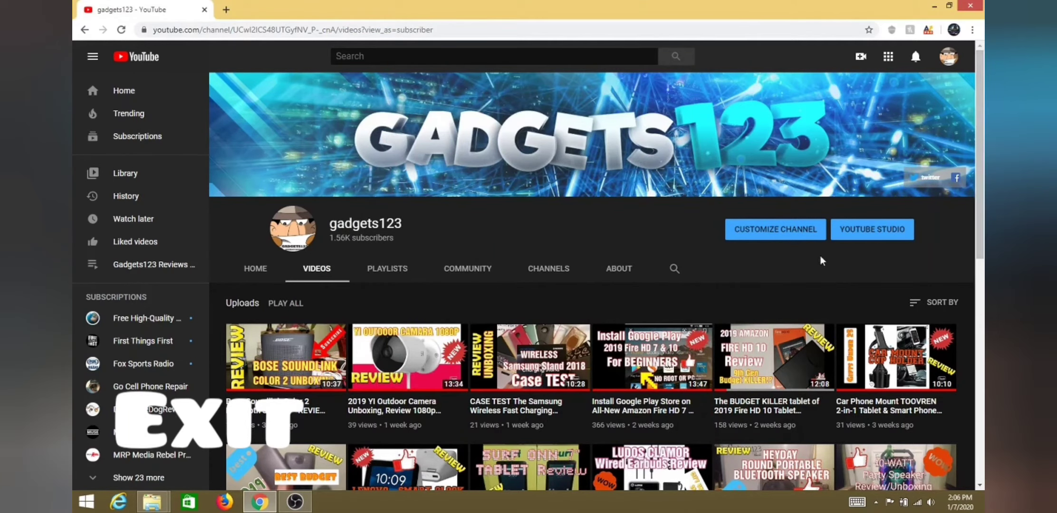
click(935, 6)
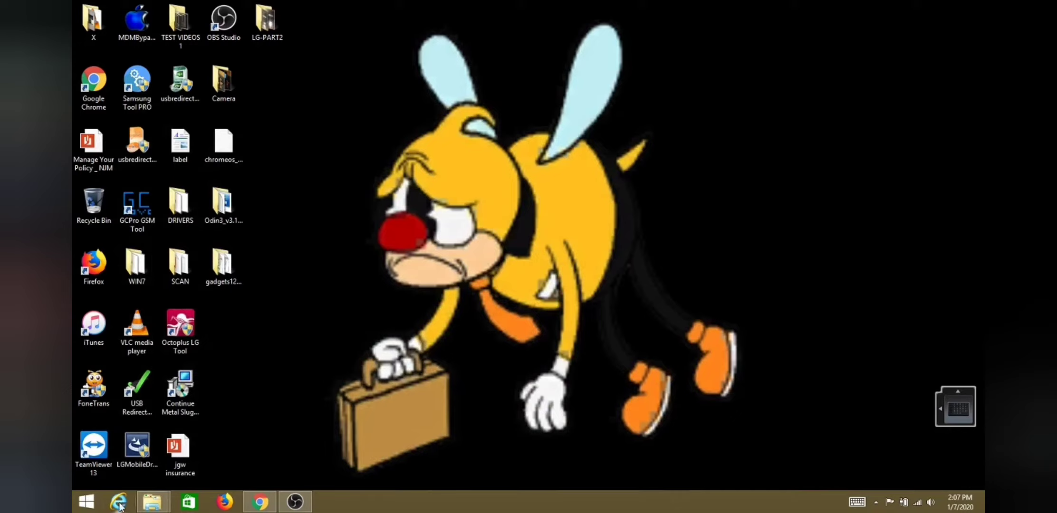
Open File Explorer at This PC, bring its window in front of OBS and reposition it
right_click(90, 510)
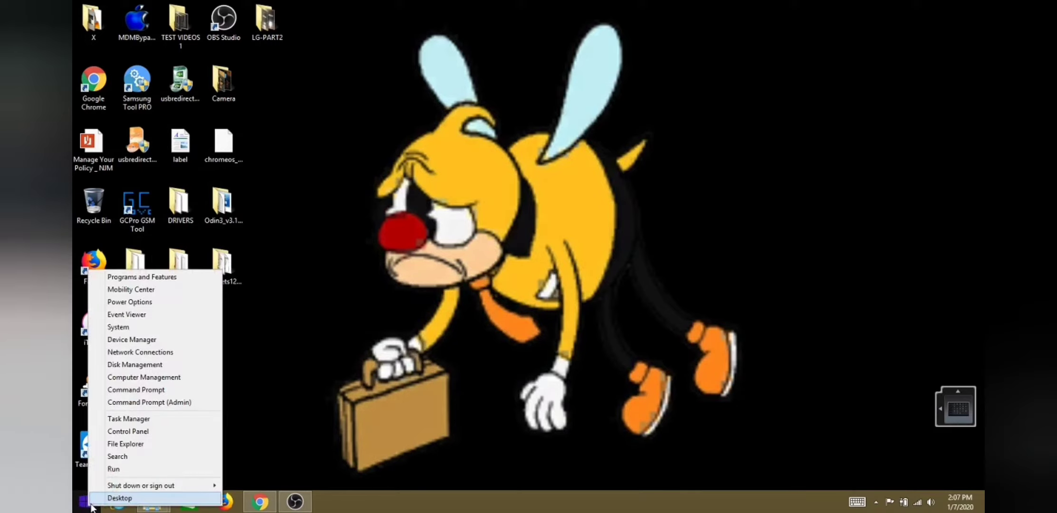
click(121, 445)
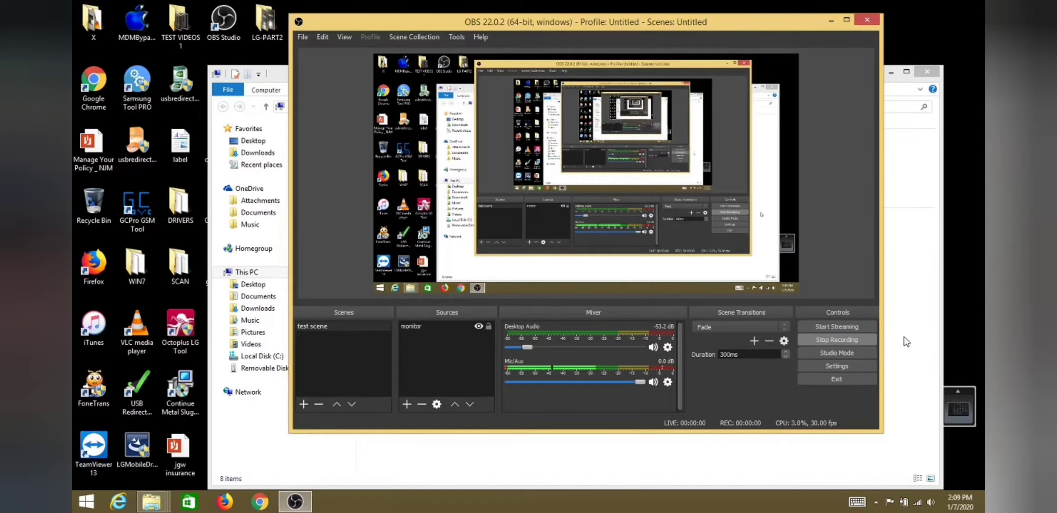
click(904, 345)
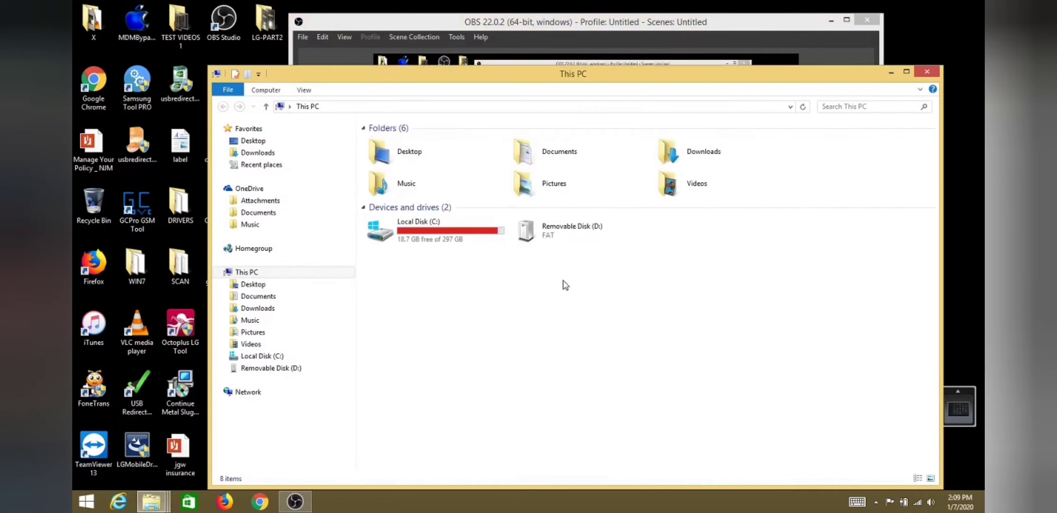
right_click(559, 236)
click(508, 305)
drag(458, 81, 435, 53)
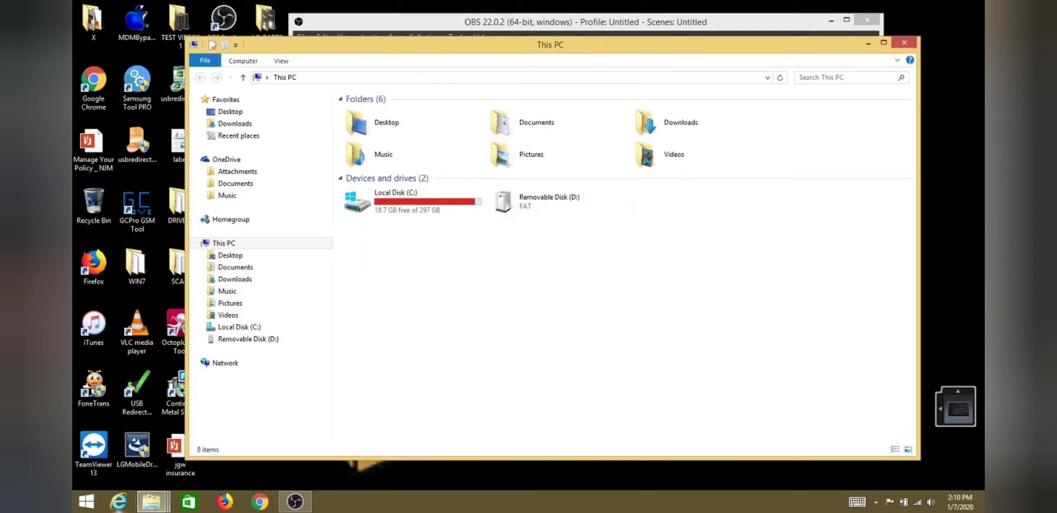
Open another File Explorer window at This PC and reposition it over the first one
right_click(84, 504)
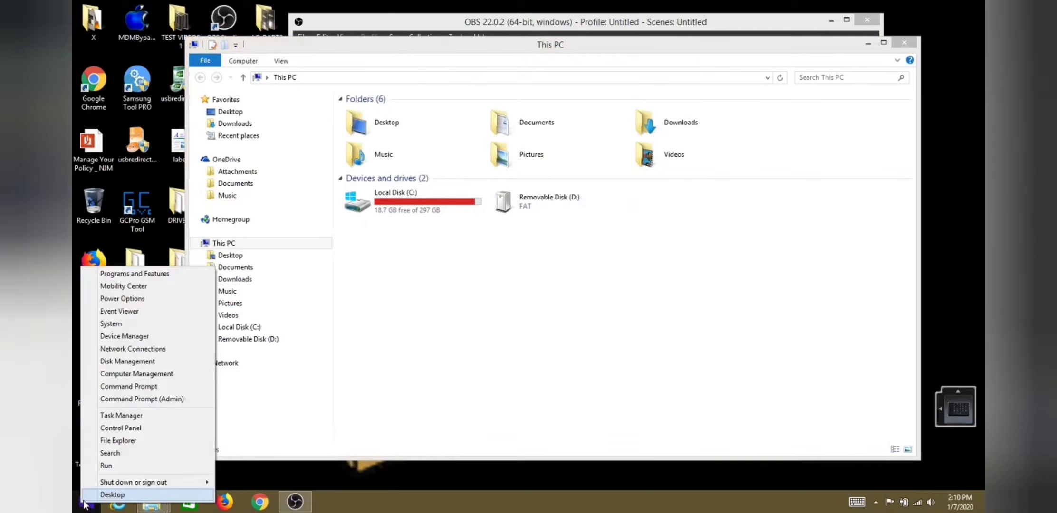
click(114, 441)
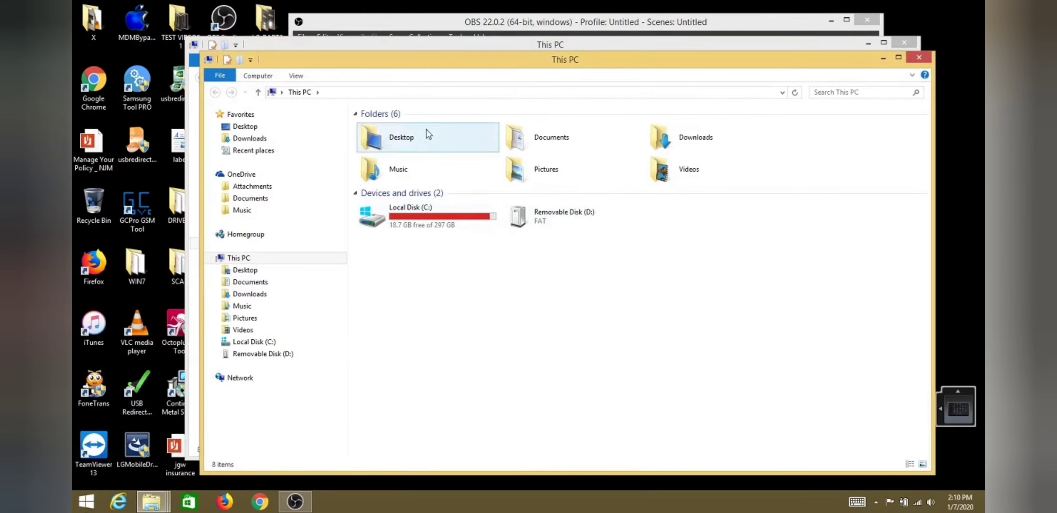
drag(362, 67, 329, 57)
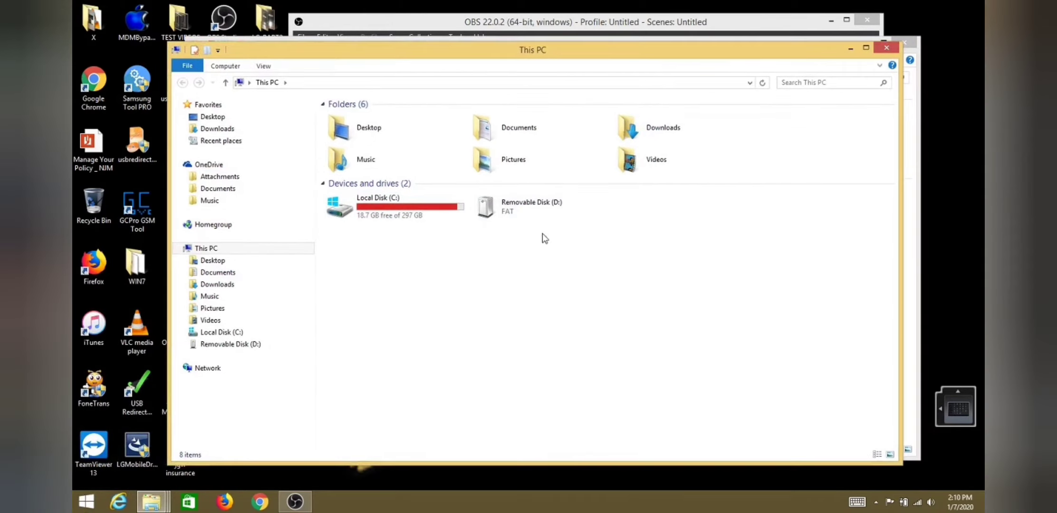
Select Removable Disk (D:) and bring up the actions available for that drive
click(531, 206)
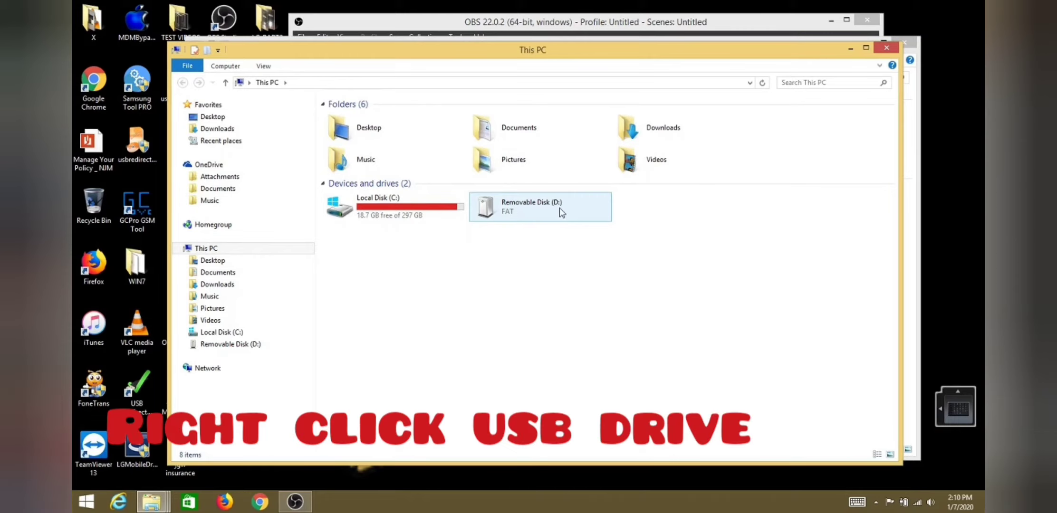
right_click(517, 211)
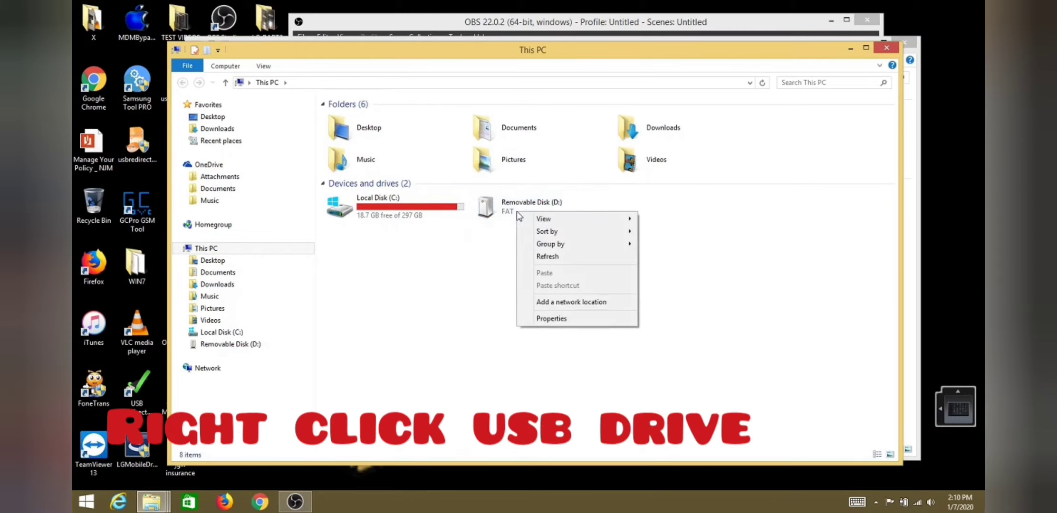
click(511, 205)
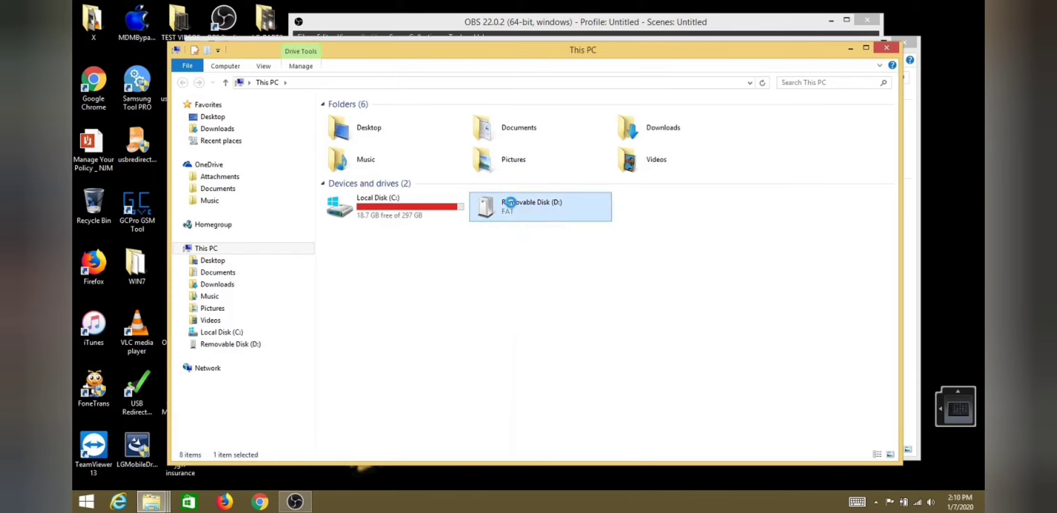
right_click(512, 204)
right_click(737, 260)
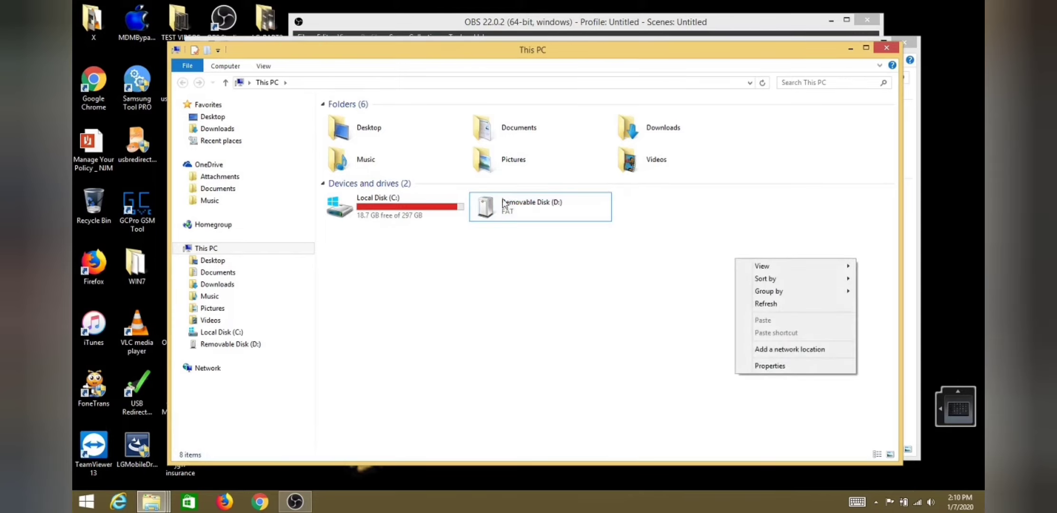